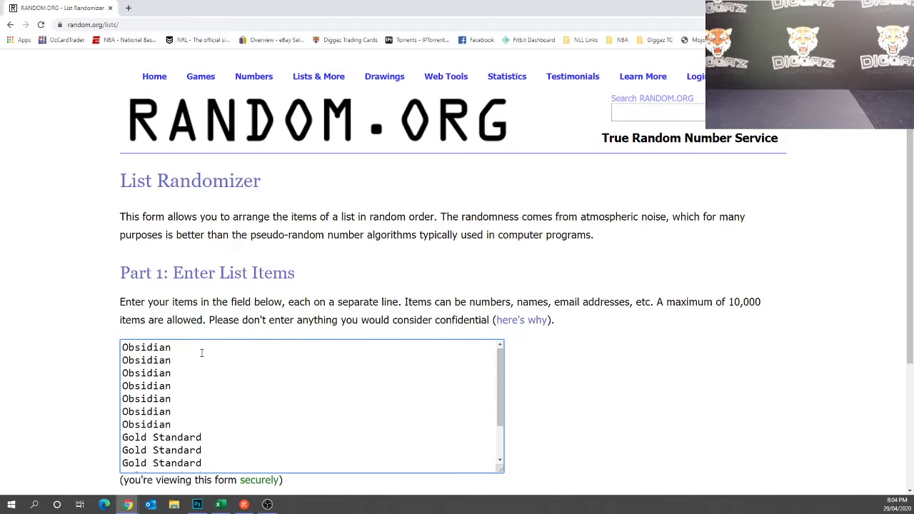
Complete the first four Obsidian list items as Lewis /165, Felix /35, Press /75 and Hernandez /75
{"action": "type", "text": "Lewis /165Felix /35Pr"}
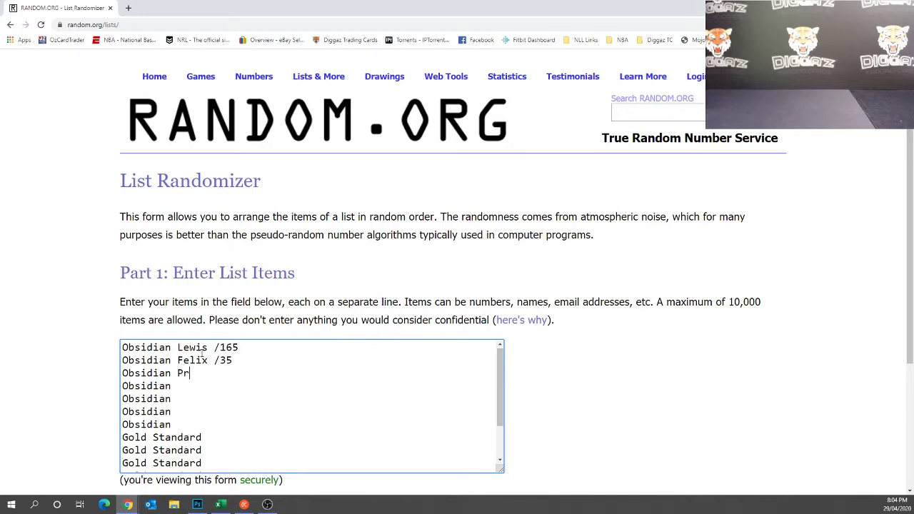
{"action": "type", "text": "ess /"}
{"action": "type", "text": "75"}
{"action": "type", "text": " Hern"}
{"action": "key", "text": "BackSpace"}
{"action": "type", "text": "nandez /75 Obsidian "}
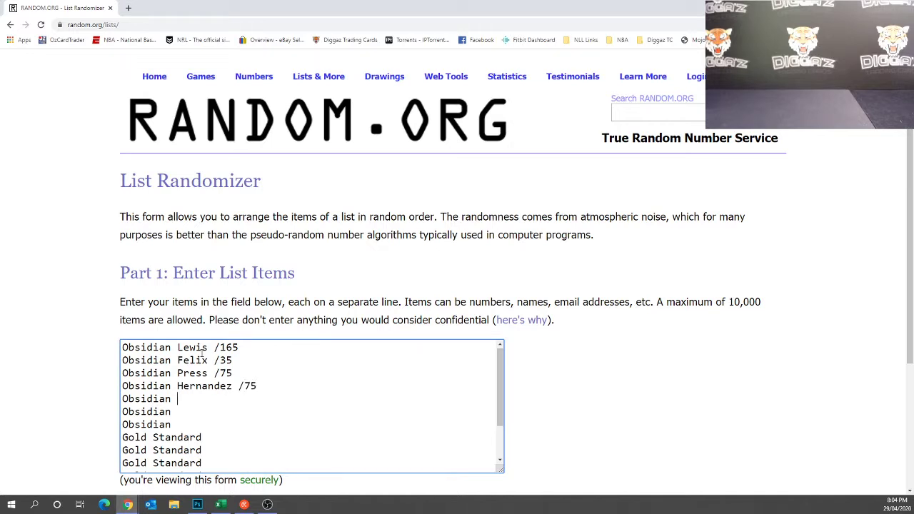
Complete the fifth and sixth Obsidian list items as Suarez /75 and Wanchope /75
{"action": "type", "text": "Suarez "}
{"action": "type", "text": "/"}
{"action": "type", "text": "75 Obsidian "}
{"action": "type", "text": "Wanchope "}
{"action": "type", "text": "/ "}
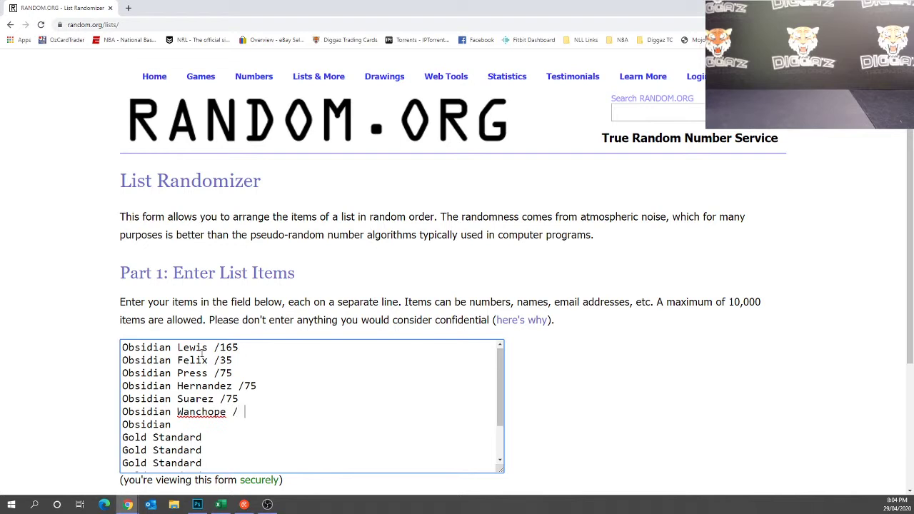
{"action": "type", "text": "75 Obsidian "}
Complete the last Obsidian item as Leno /15 and remove the stray spaces after the slashes in the last two Obsidian items
{"action": "type", "text": "Leno"}
{"action": "type", "text": " / 15"}
{"action": "key", "text": "Up"}
{"action": "key", "text": "Right"}
{"action": "key", "text": "Right"}
{"action": "key", "text": "BackSpace"}
{"action": "key", "text": "Right"}
{"action": "key", "text": "Right"}
{"action": "key", "text": "BackSpace"}
Complete the first three Gold Standard list items as Ertz /129, Hakimi /29 and Stegen /29
{"action": "type", "text": "Ertz /129 Gold Standard "}
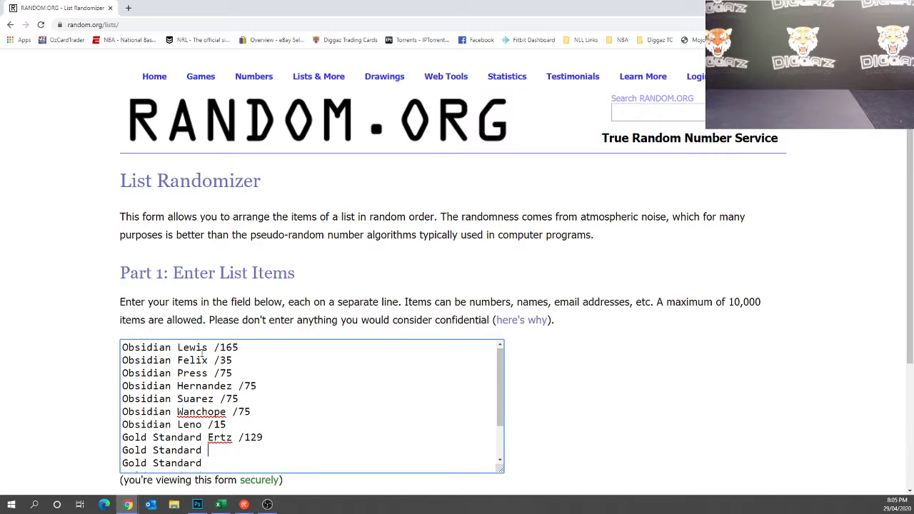
{"action": "type", "text": "Hakimi"}
{"action": "type", "text": " /"}
{"action": "type", "text": "29 Gold "}
{"action": "type", "text": "Standard Stegen"}
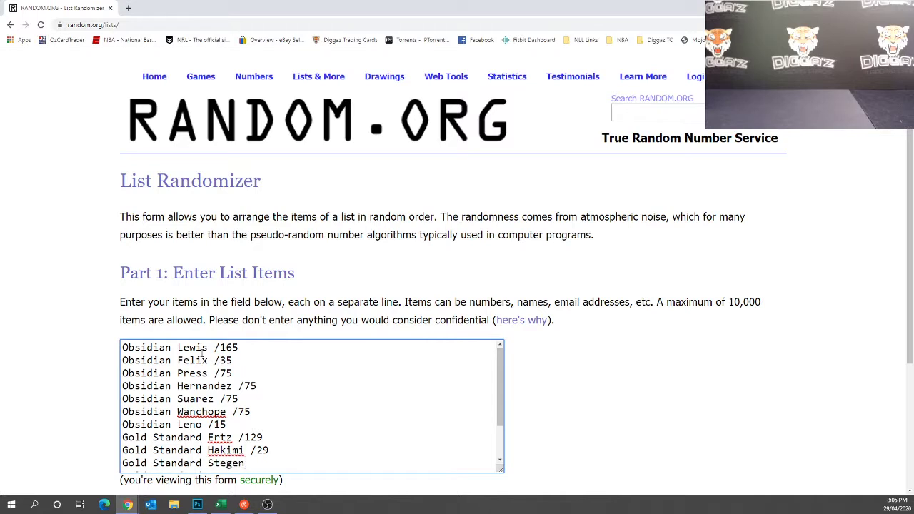
{"action": "type", "text": " /29"}
Add the list items Gold Standard Cuadrado /99 and Gold Standard Herrera /35 on separate lines
{"action": "key", "text": "Return"}
{"action": "type", "text": "Gold Standard"}
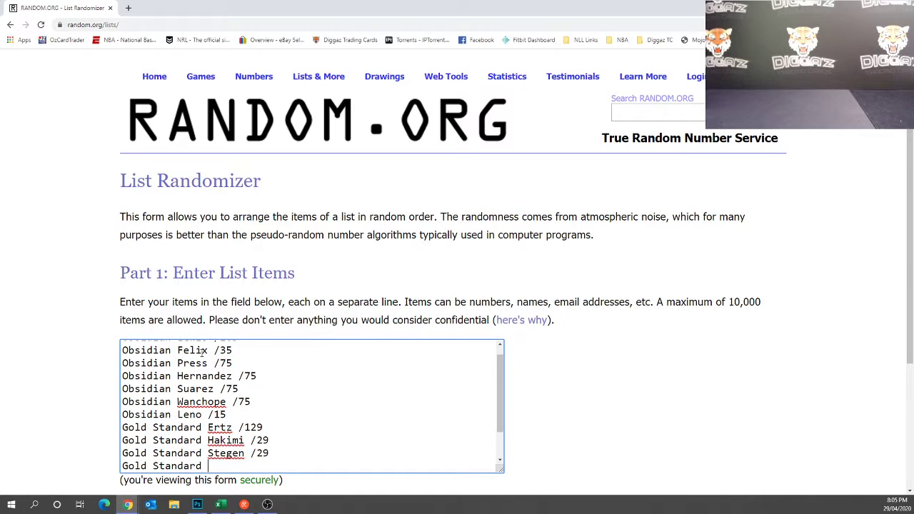
{"action": "type", "text": "Cuad"}
{"action": "type", "text": "rado /99"}
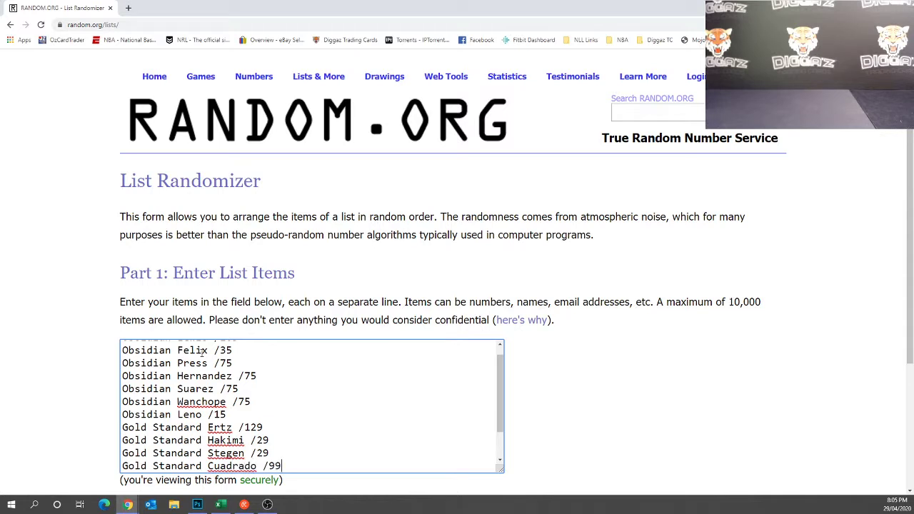
{"action": "key", "text": "Return"}
{"action": "type", "text": "Gold Standard"}
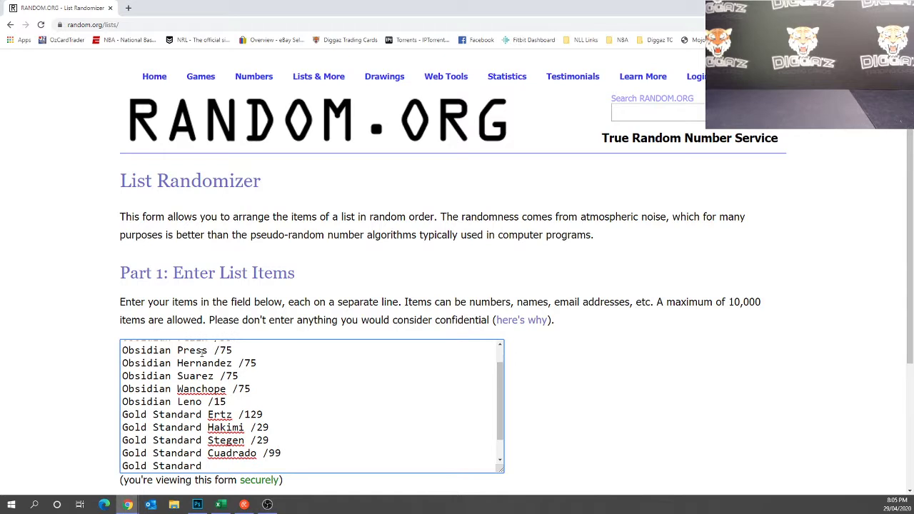
{"action": "type", "text": " Herrera /35"}
Add the last two list items, Gold Standard Pilsic /10 and Gold Standard Feliz /149
{"action": "key", "text": "Return"}
{"action": "type", "text": "Gold Standard"}
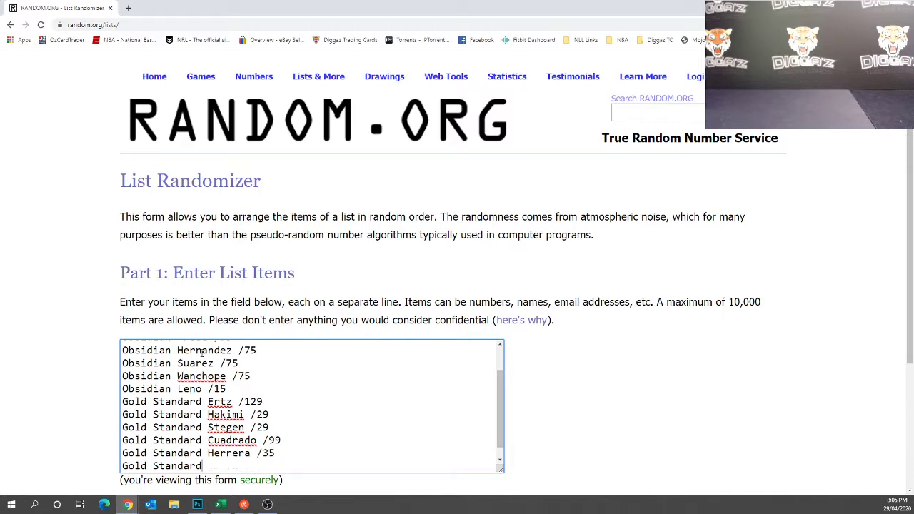
{"action": "key", "text": "Return"}
{"action": "type", "text": "Gold Standard"}
{"action": "key", "text": "Up"}
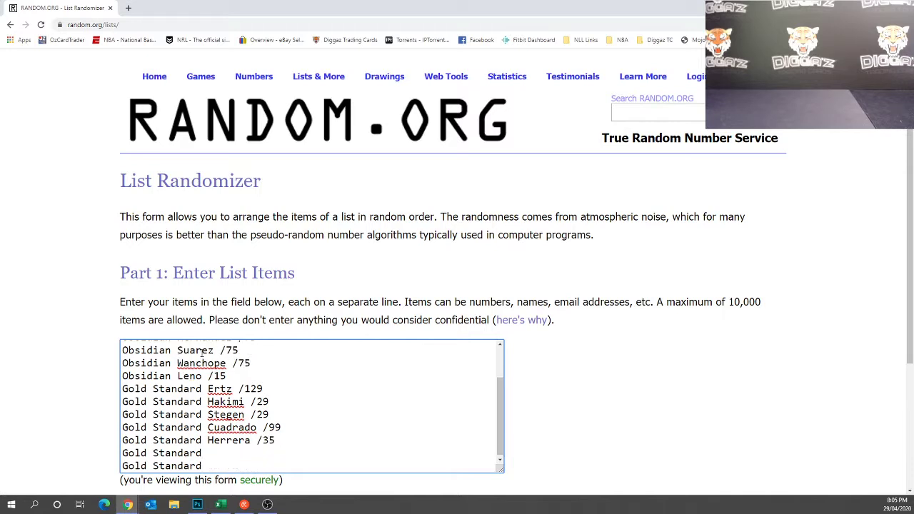
{"action": "type", "text": "Pilsic /15"}
{"action": "key", "text": "BackSpace"}
{"action": "type", "text": "0"}
{"action": "type", "text": "Feliz /"}
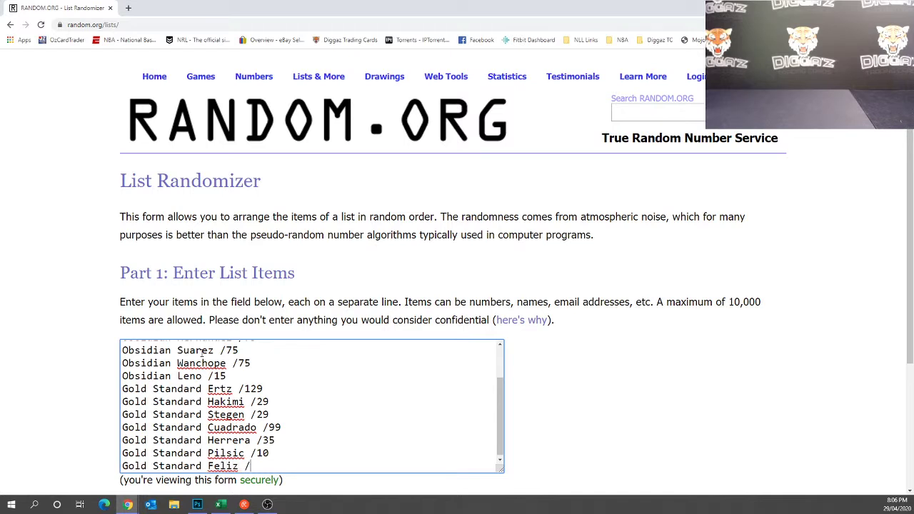
{"action": "type", "text": "149"}
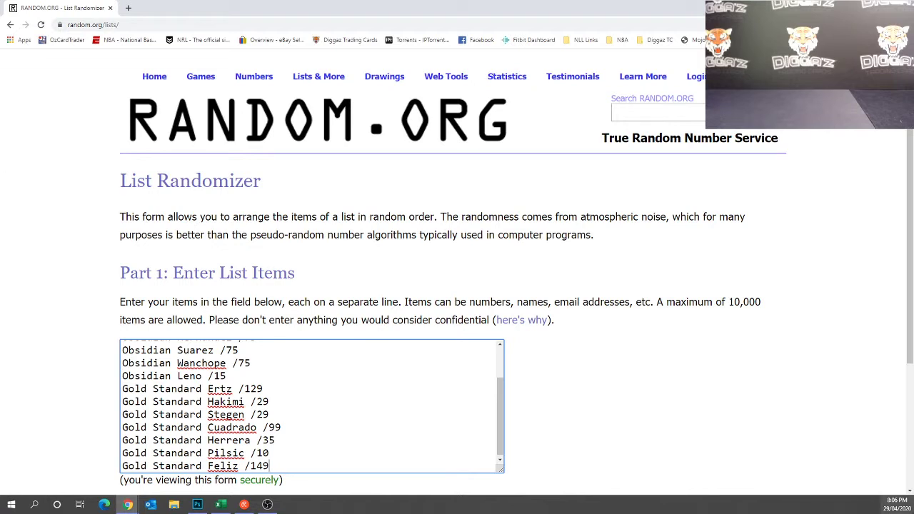
{"action": "left_click", "coordinate": [577, 215]}
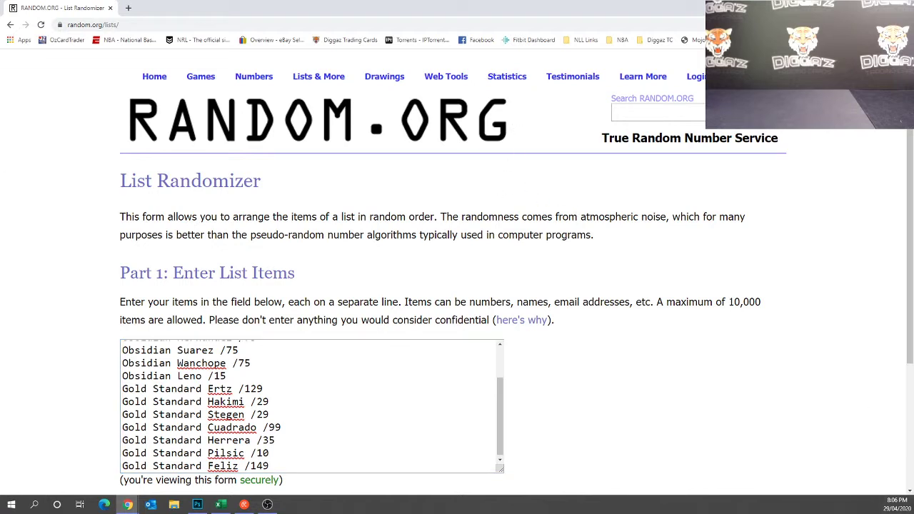
Bring the Dice Roller page alongside the List Randomizer page and roll 2 virtual dice
{"action": "key", "text": "alt+Tab"}
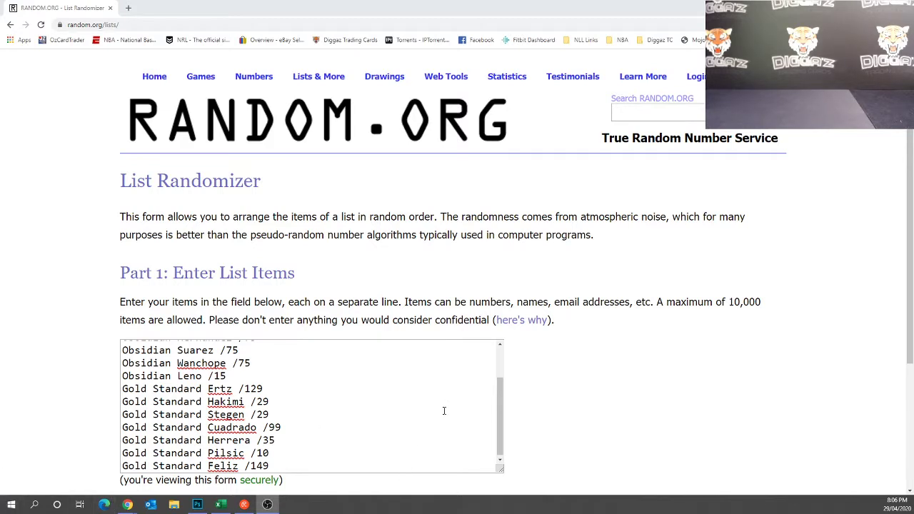
{"action": "mouse_move", "coordinate": [500, 418]}
{"action": "left_mouse_down"}
{"action": "mouse_move", "coordinate": [500, 391]}
{"action": "mouse_move", "coordinate": [493, 434]}
{"action": "left_mouse_up"}
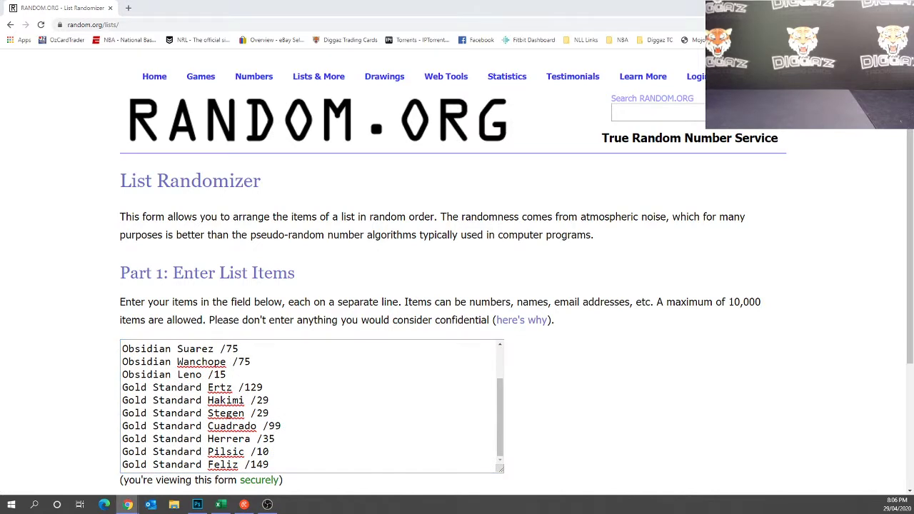
{"action": "left_click_drag", "start_coordinate": [475, 6], "coordinate": [193, 4]}
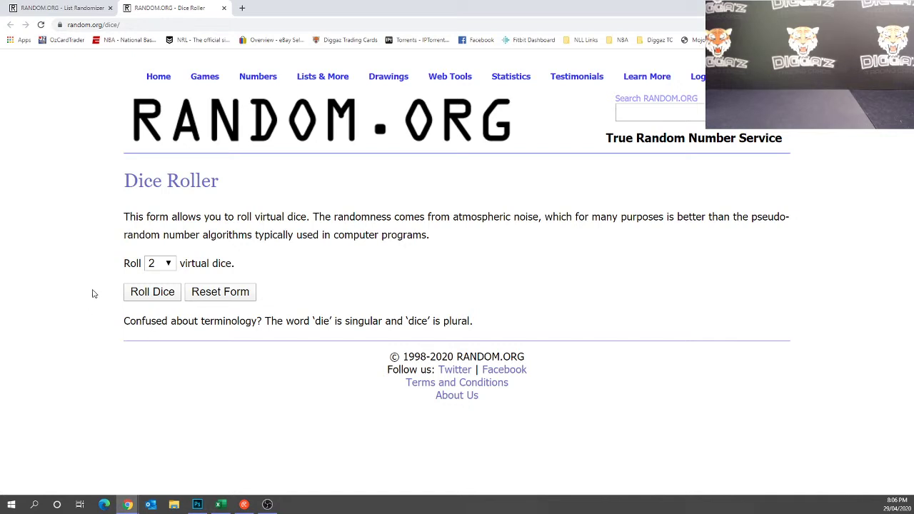
{"action": "left_click", "coordinate": [138, 294]}
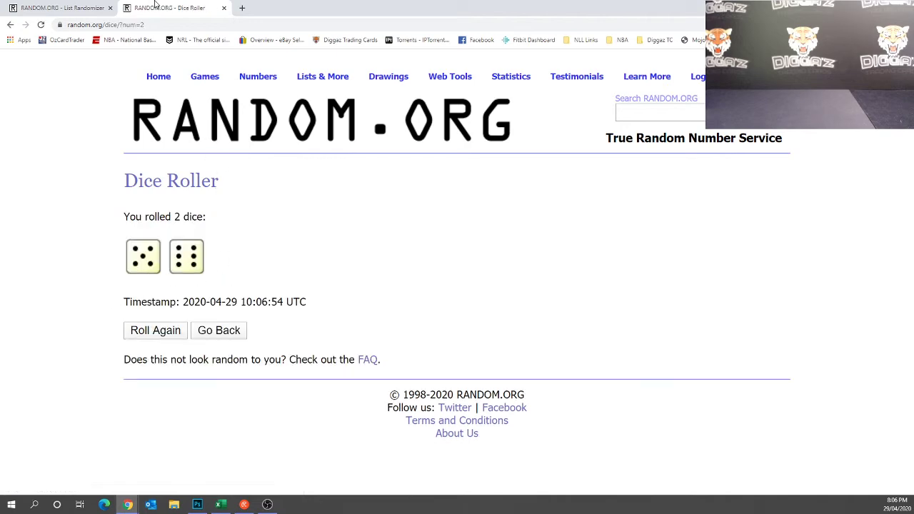
Return to the List Randomizer and shuffle the card list repeatedly until it has been randomized 10 times
{"action": "left_click", "coordinate": [30, 3]}
{"action": "scroll", "coordinate": [171, 343], "scroll_direction": "down", "scroll_amount": 3}
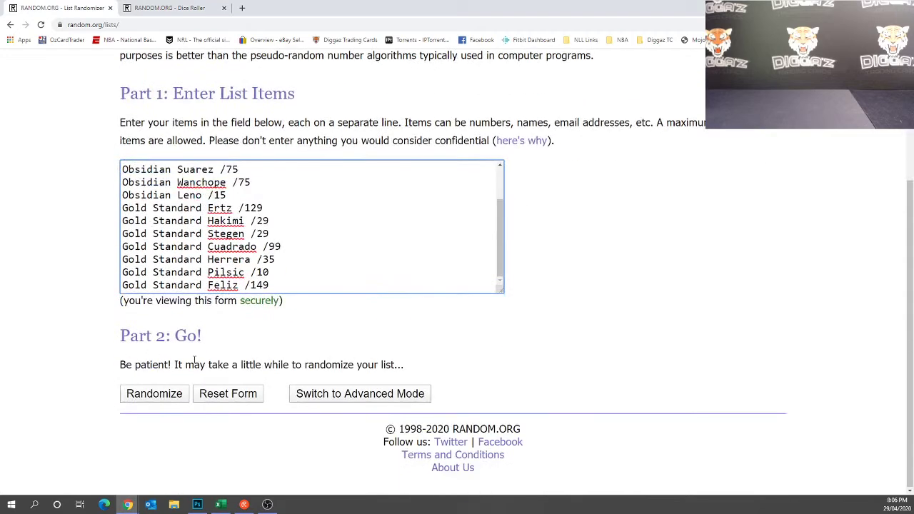
{"action": "left_click", "coordinate": [162, 392]}
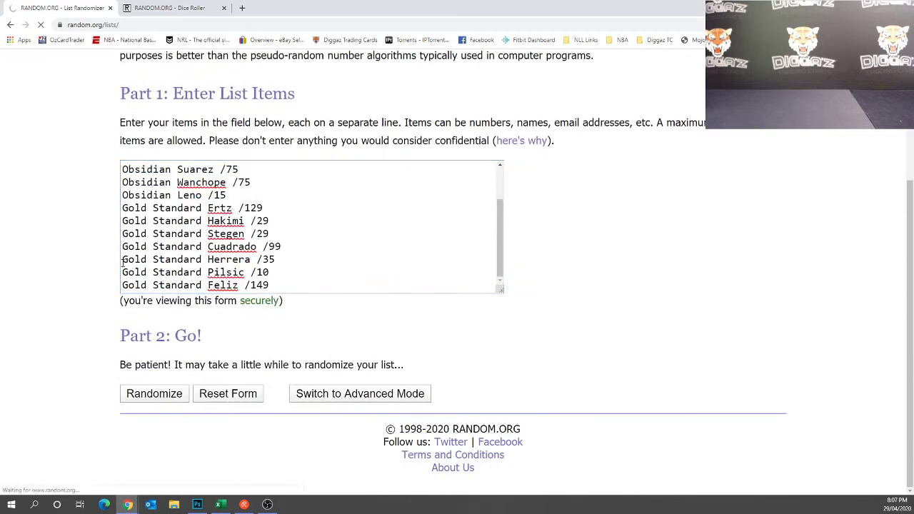
{"action": "scroll", "coordinate": [143, 307], "scroll_direction": "down", "scroll_amount": 2}
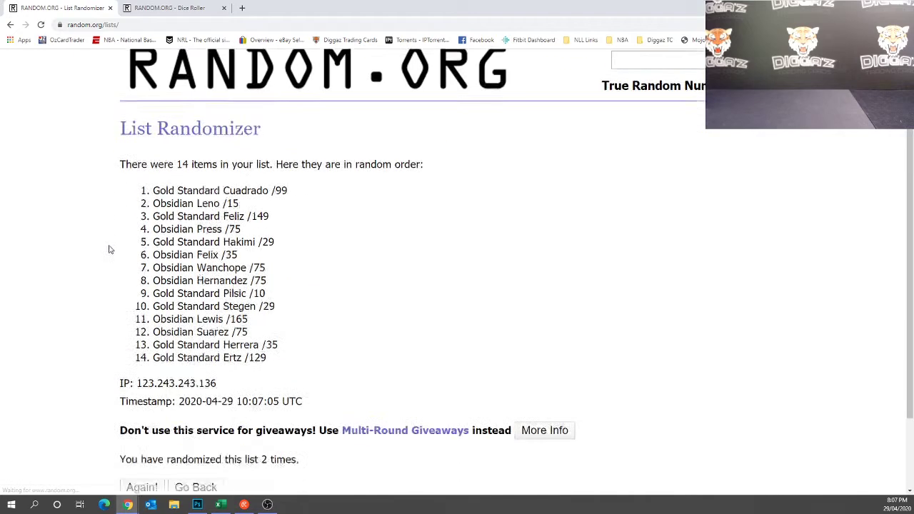
{"action": "left_click", "coordinate": [135, 390]}
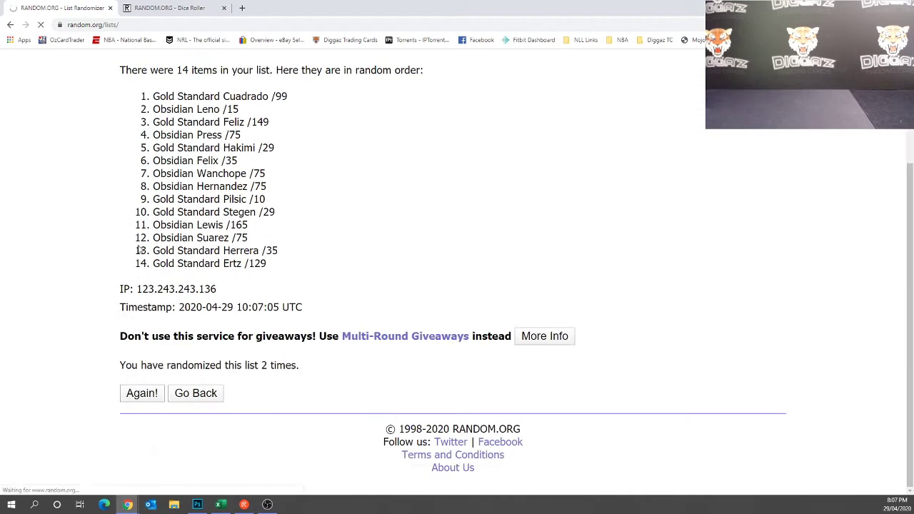
{"action": "scroll", "coordinate": [140, 248], "scroll_direction": "down", "scroll_amount": 2}
{"action": "left_click", "coordinate": [141, 393]}
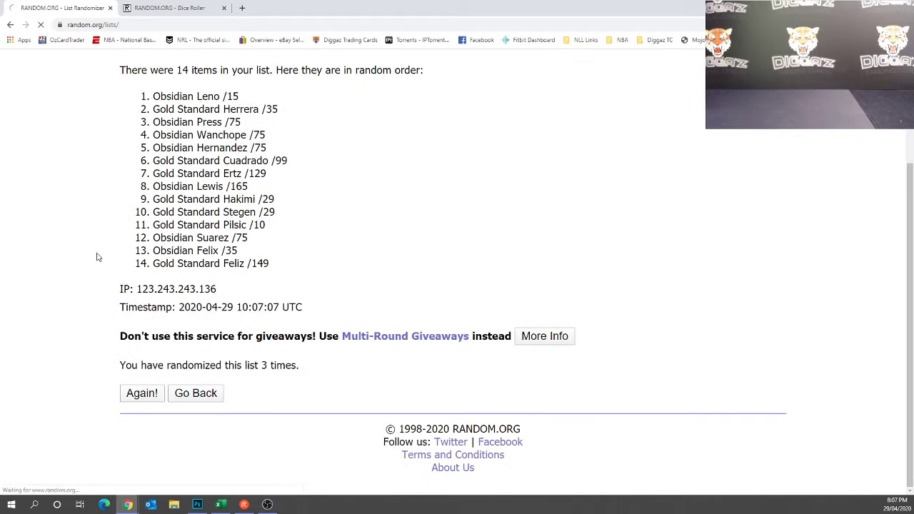
{"action": "scroll", "coordinate": [96, 255], "scroll_direction": "down", "scroll_amount": 2}
{"action": "left_click", "coordinate": [136, 387]}
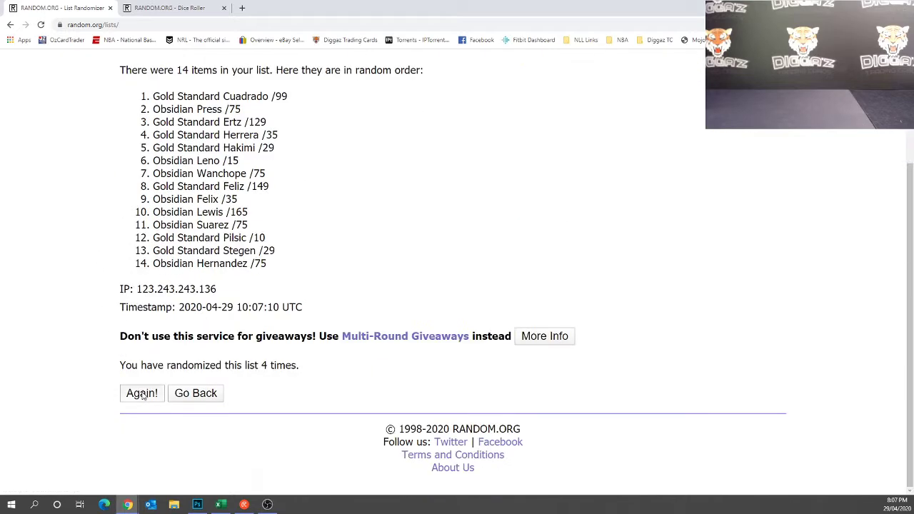
{"action": "scroll", "coordinate": [112, 262], "scroll_direction": "down", "scroll_amount": 2}
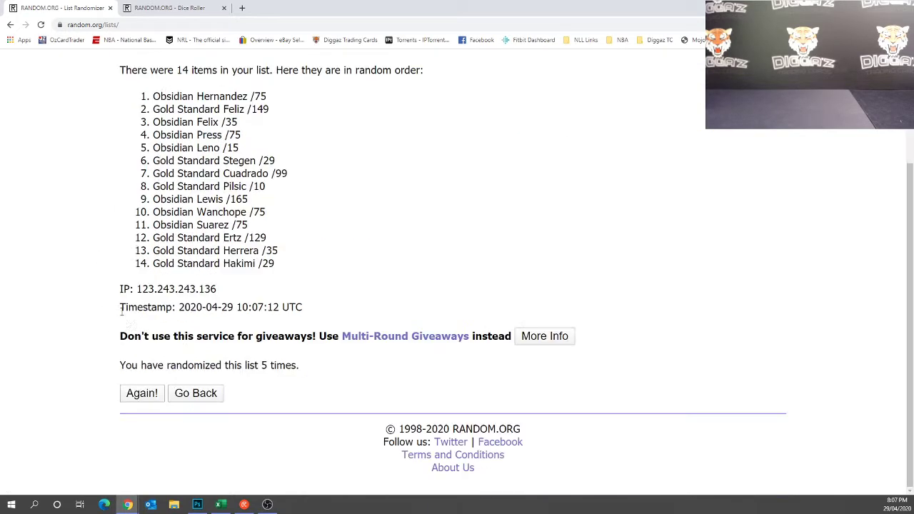
{"action": "left_click", "coordinate": [142, 393]}
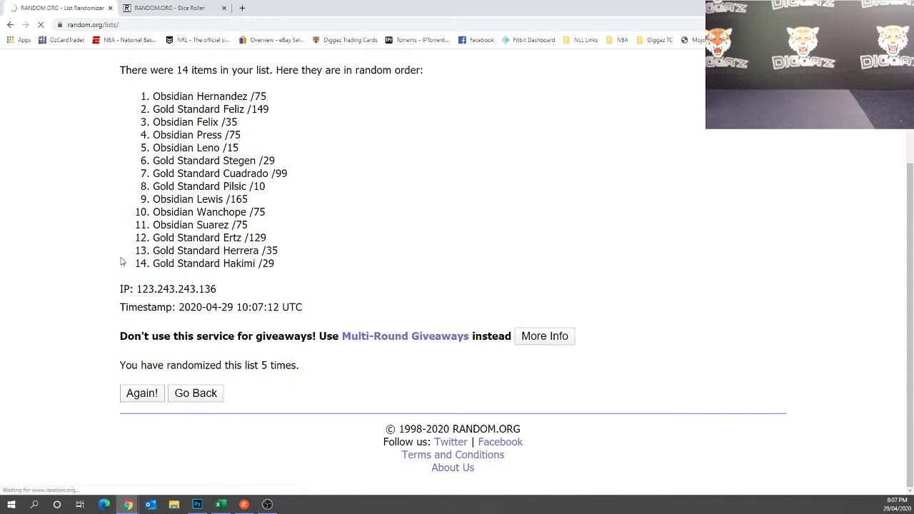
{"action": "scroll", "coordinate": [154, 474], "scroll_direction": "down", "scroll_amount": 2}
{"action": "left_click", "coordinate": [142, 395]}
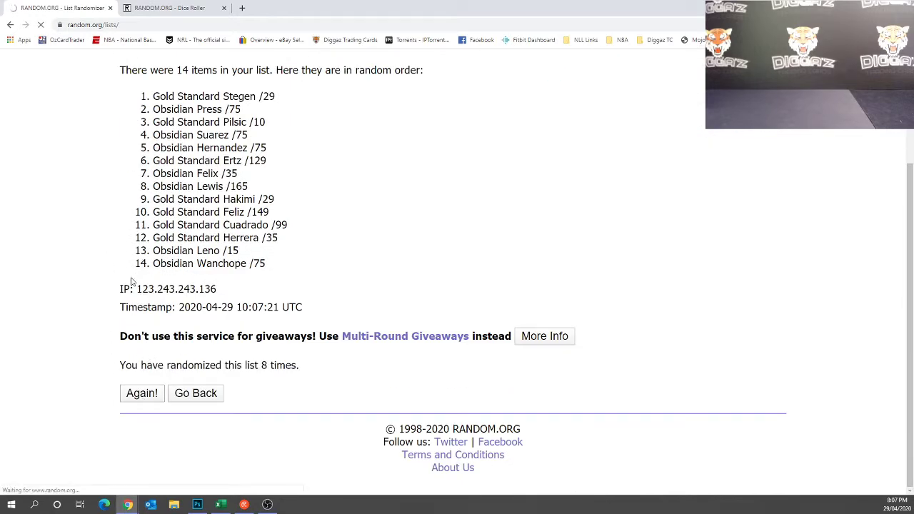
{"action": "left_click", "coordinate": [151, 400]}
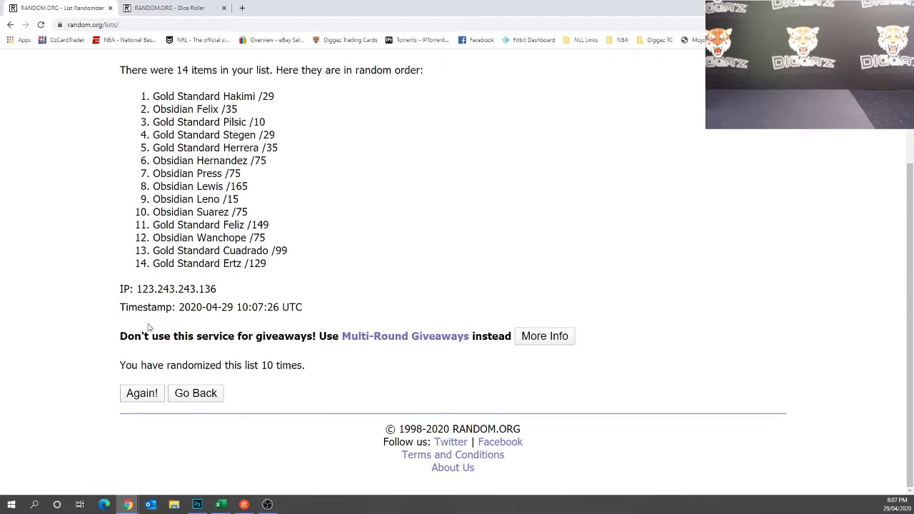
Recheck the dice roll and randomize the card list an eleventh time to match the dice total
{"action": "left_click", "coordinate": [133, 5]}
{"action": "left_click", "coordinate": [83, 6]}
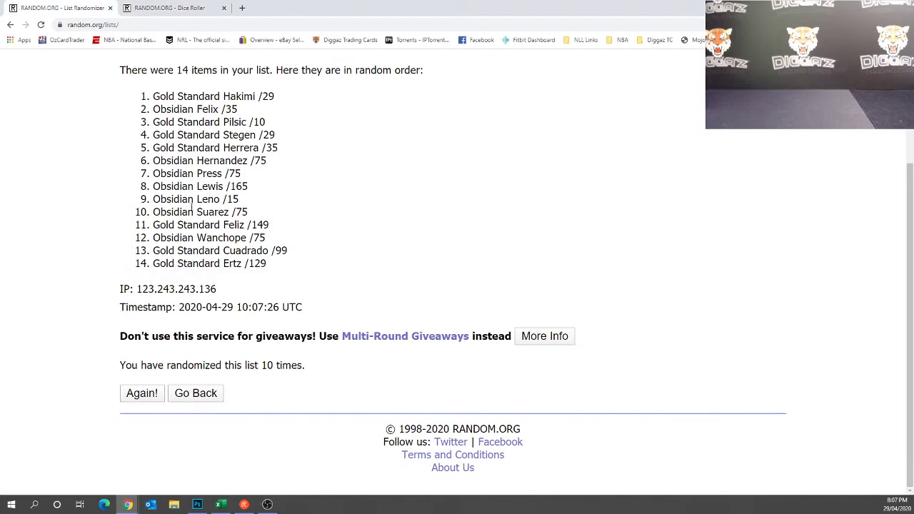
{"action": "left_click", "coordinate": [144, 392]}
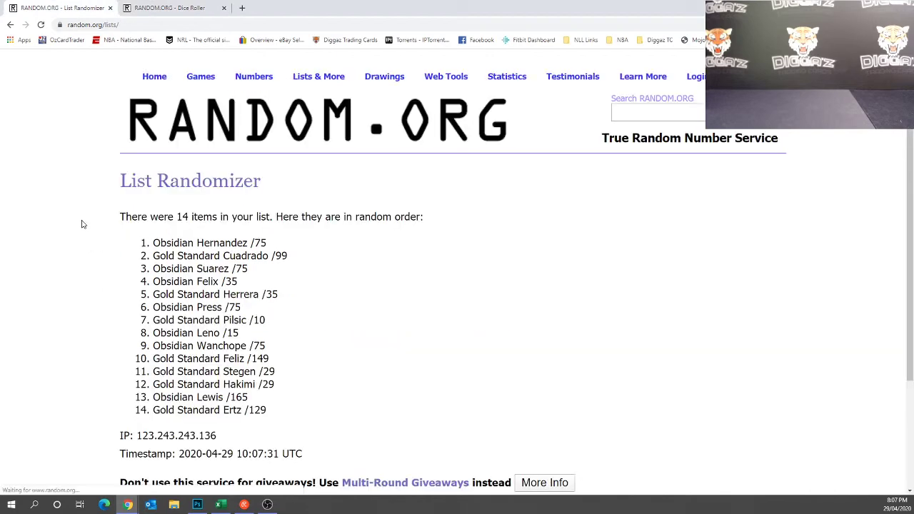
Copy the 14 randomized items into The Hit column of Soccer Break #30 in the Excel workbook, starting at cell C21
{"action": "scroll", "coordinate": [81, 222], "scroll_direction": "down", "scroll_amount": 2}
{"action": "left_click_drag", "start_coordinate": [289, 320], "coordinate": [114, 157]}
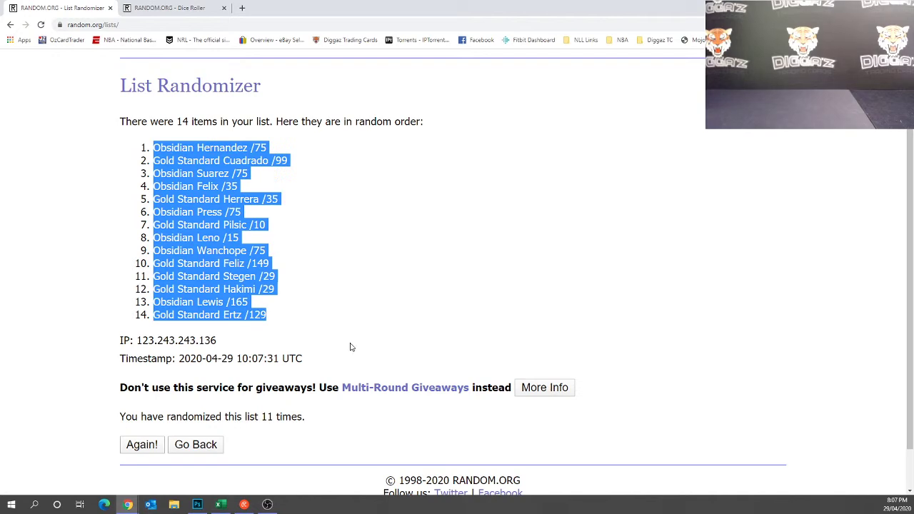
{"action": "key", "text": "alt+Tab"}
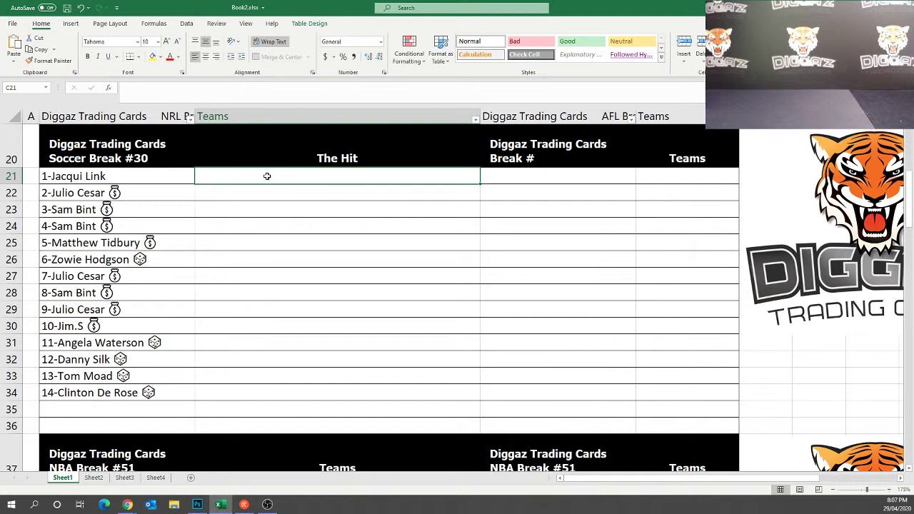
{"action": "type", "text": "1. Obsidian Hernandez /75 2. Gold Standard Cuadrado /99 3. Obsidian Suarez /75 4. Obsidian Felix /35 5. Gold Standard Herrera /35 6. Obsidian Press /75 7. Gold Standard Pilsic /10 8. Obsidian Leno /15 9. Obsidian Wanchope /75 10. Gold Standard Feliz /149 11. Gold Standard Stegen /29 12. Gold Standard Hakimi /29 13. Obsidian Lewis /165 14. Gold Standard Ertz /129"}
{"action": "left_click", "coordinate": [392, 258]}
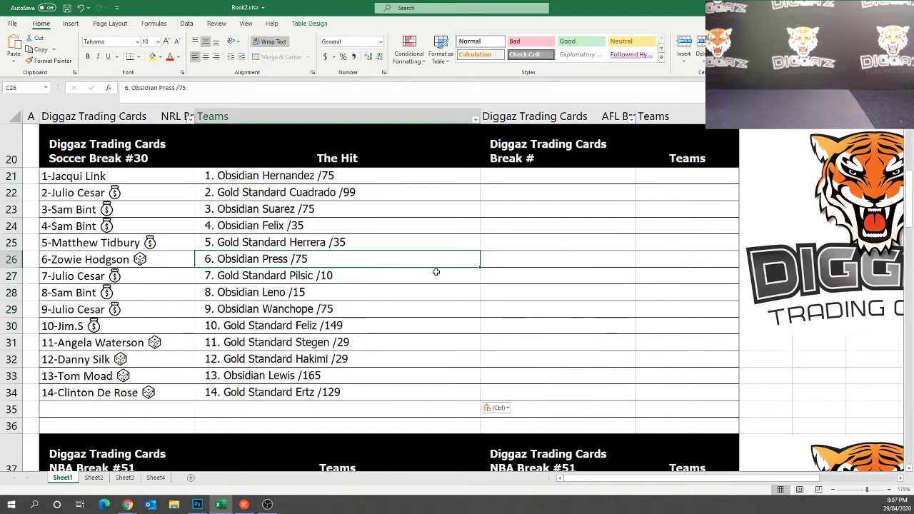
Select the participants and their assigned hits in rows 21 to 34 of Soccer Break #30
{"action": "key", "text": "Down"}
{"action": "key", "text": "Down"}
{"action": "left_click_drag", "start_coordinate": [351, 398], "coordinate": [145, 178]}
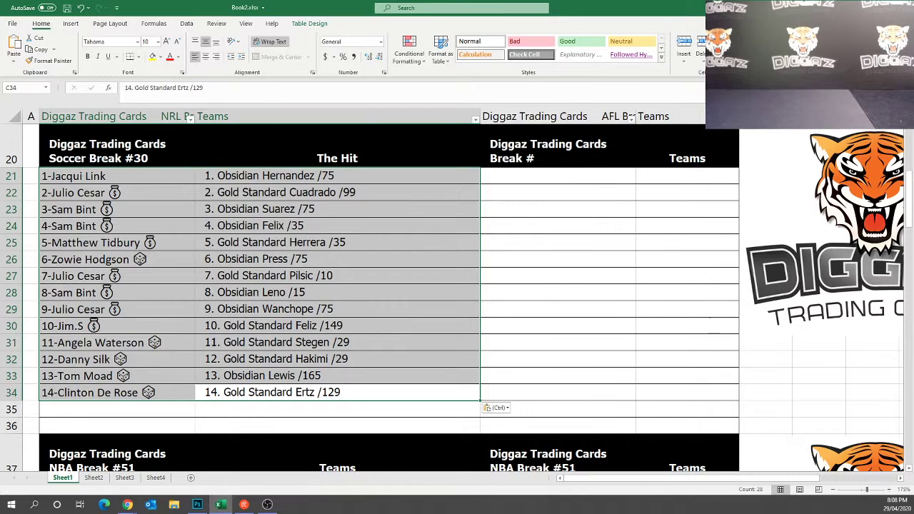
{"action": "key", "text": "Escape"}
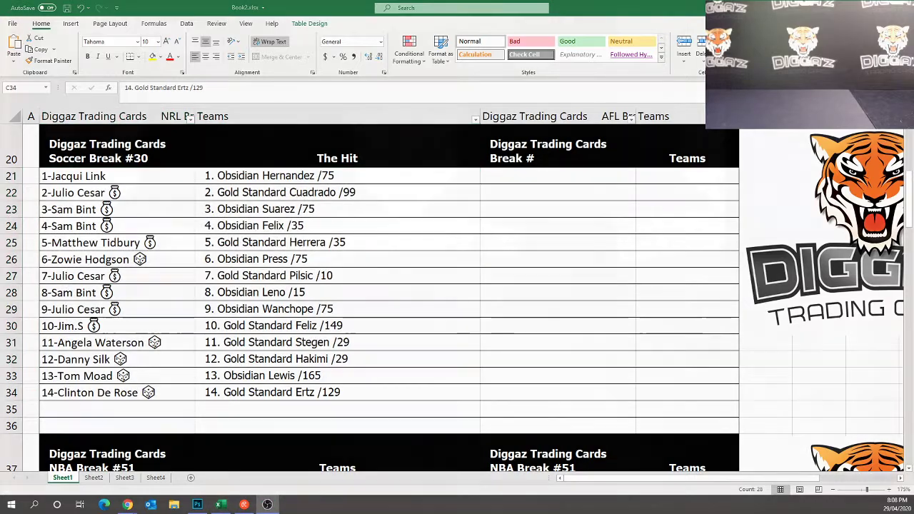